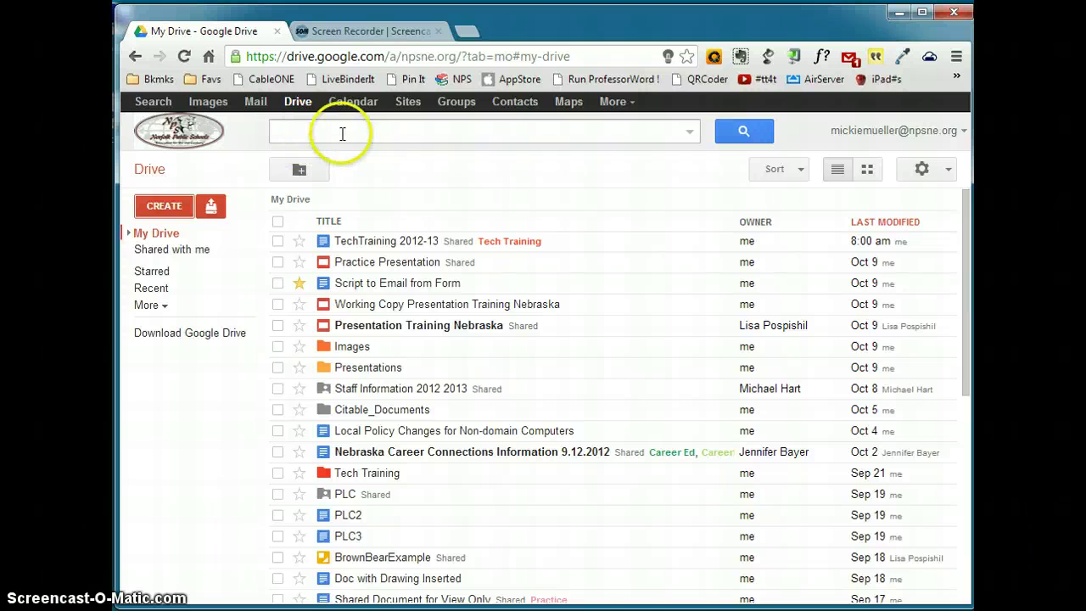
- Review the search filter options for type, visibility and ownership, and view the folders nested under My Drive
left_click(689, 134)
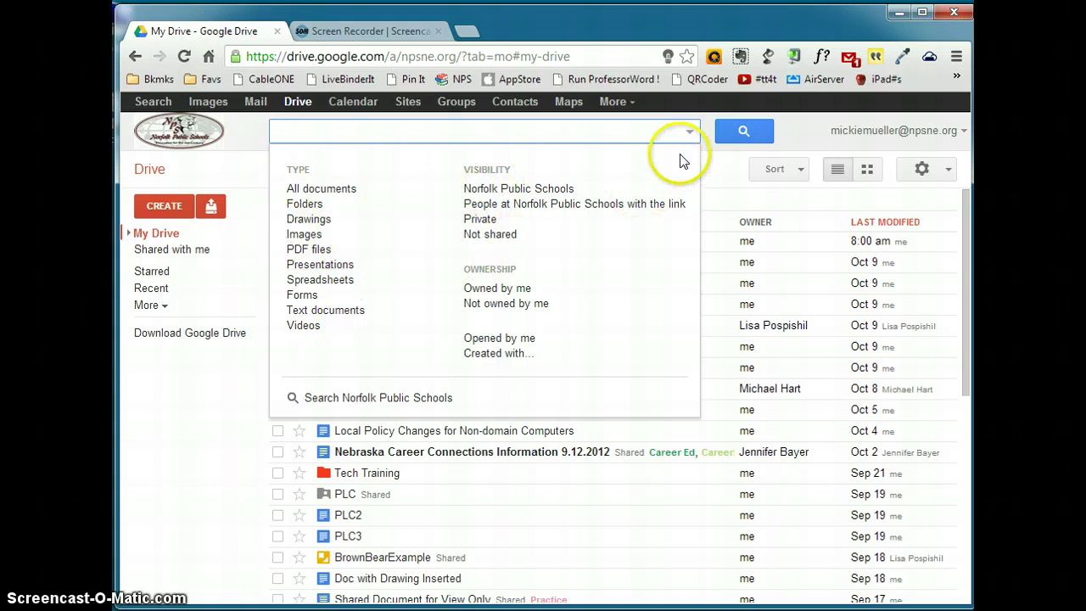
left_click(691, 133)
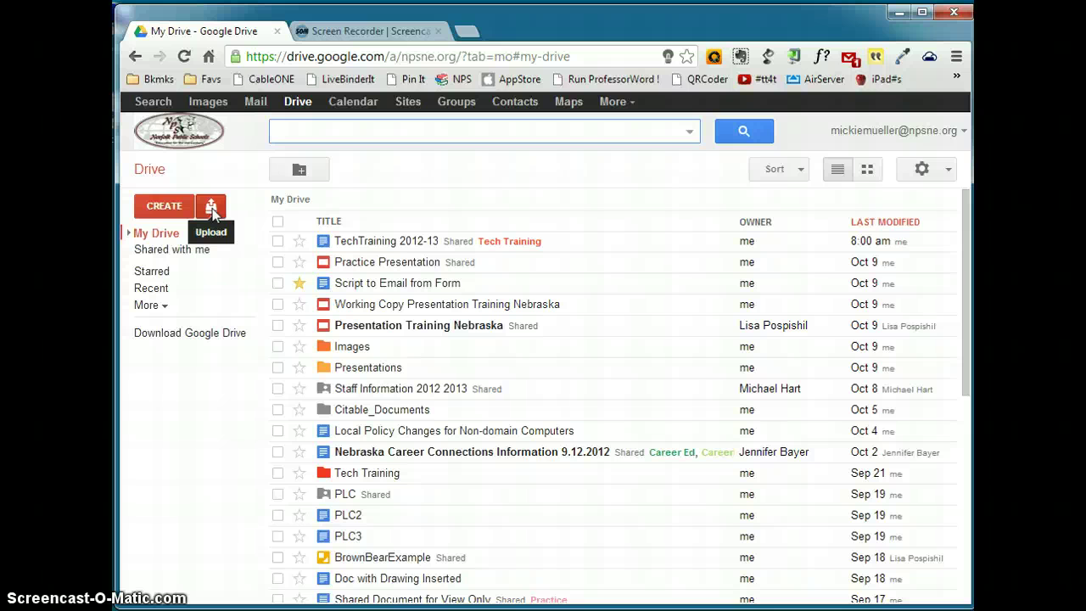
left_click(128, 235)
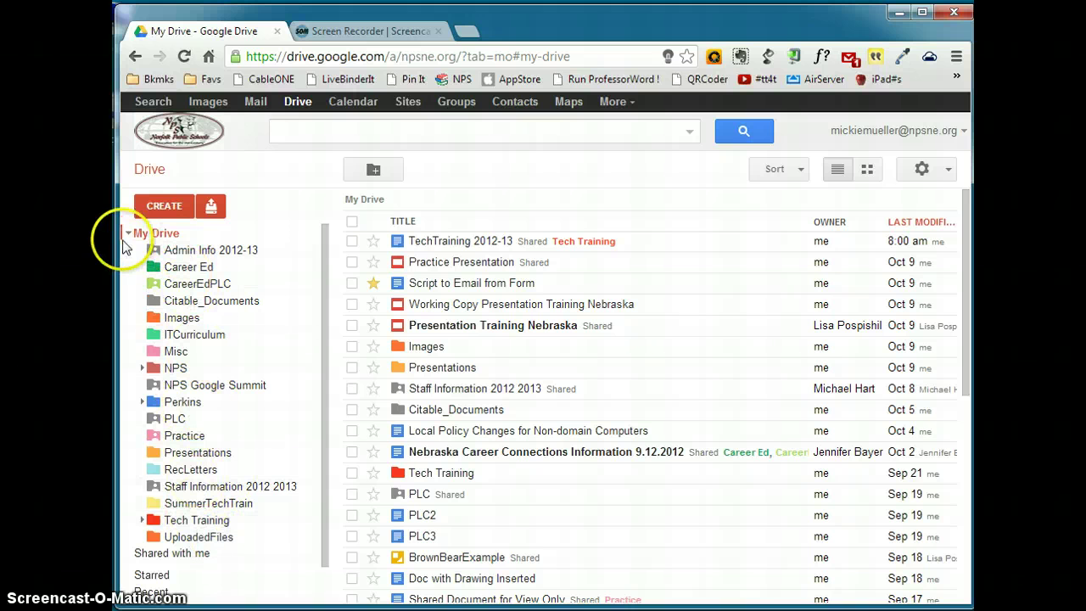
left_click(129, 234)
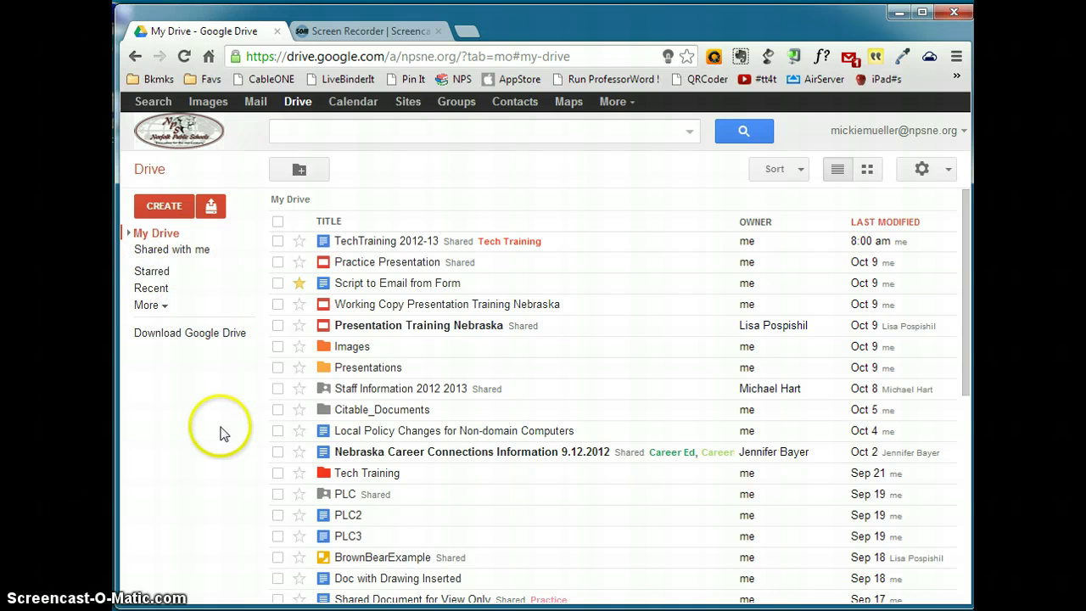
- View the Starred, Recent, Activity and All items file lists one after another
left_click(151, 272)
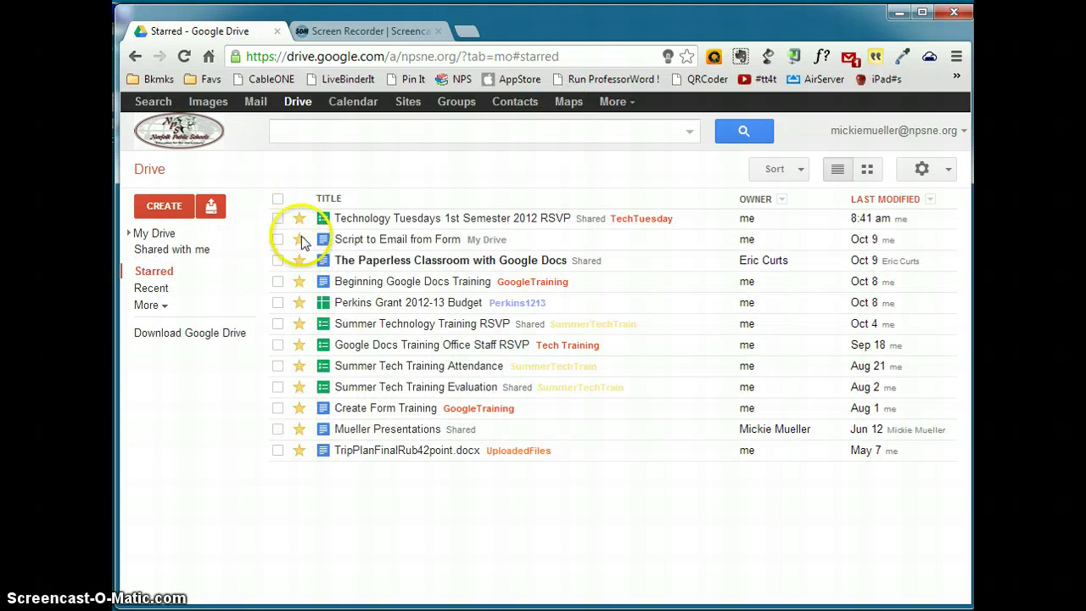
left_click(153, 289)
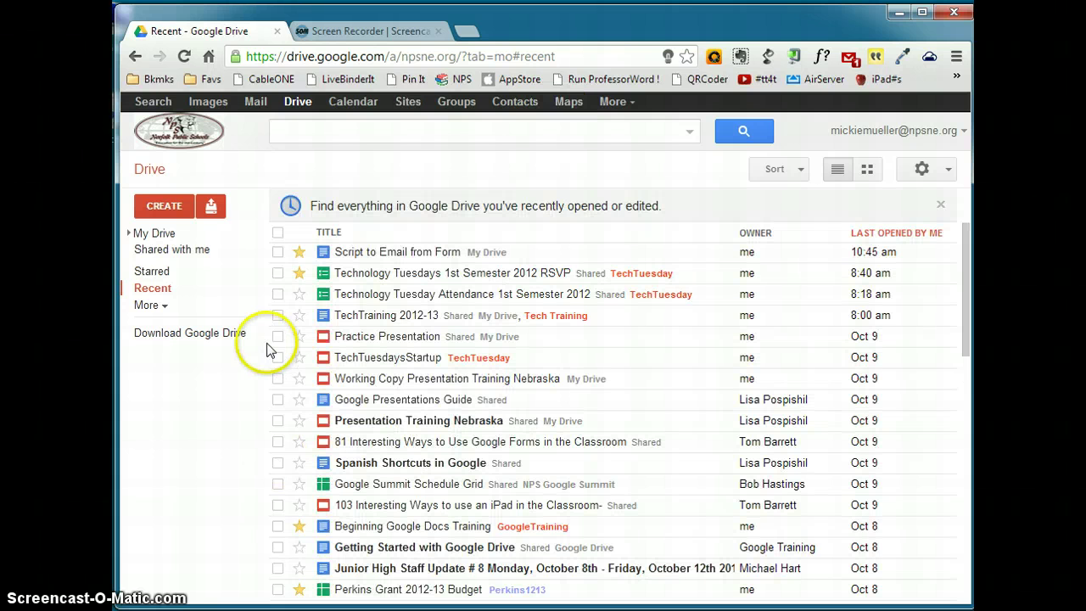
left_click(153, 305)
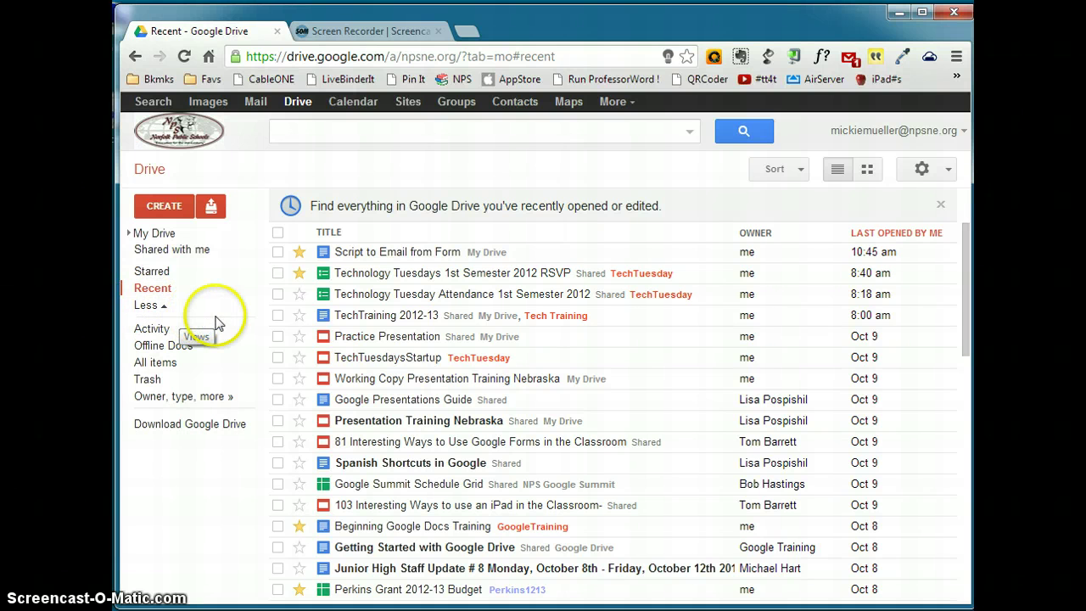
left_click(153, 330)
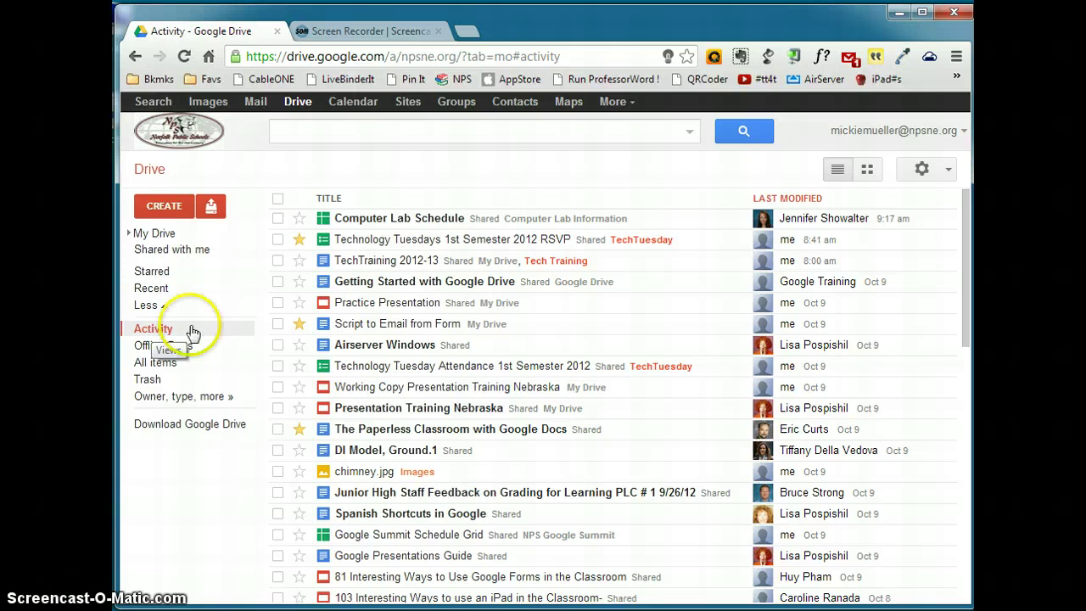
left_click(158, 363)
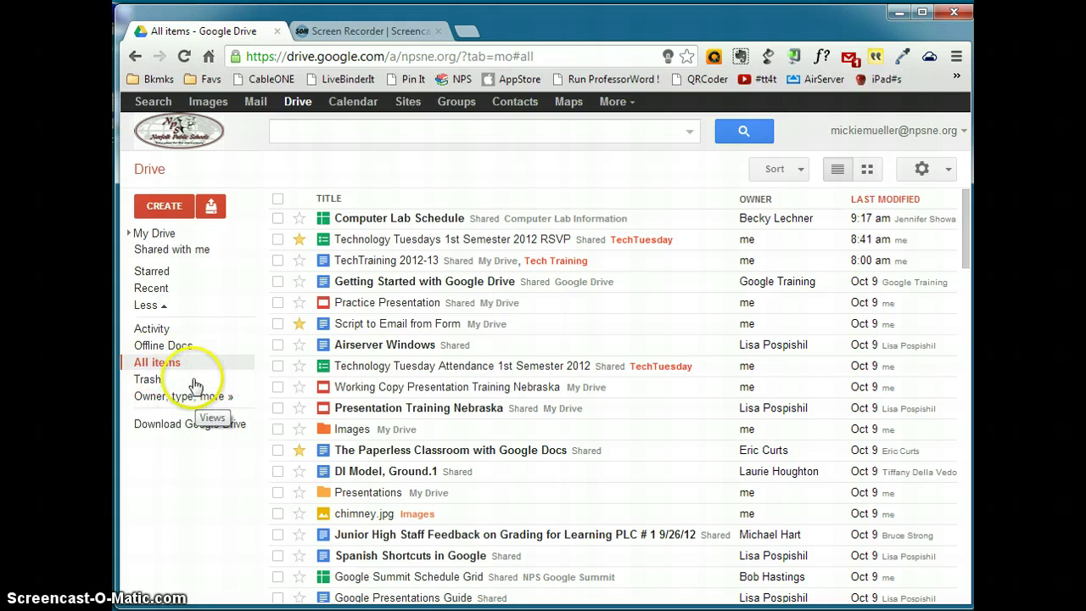
- Review the owner and type filter options without choosing one, and return to My Drive
left_click(146, 383)
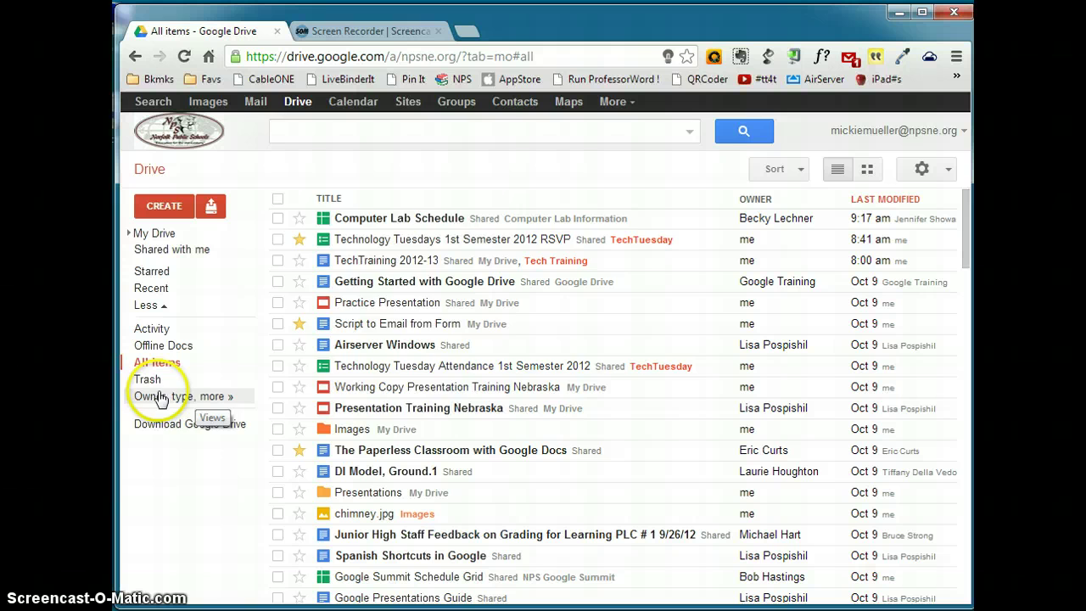
left_click(156, 397)
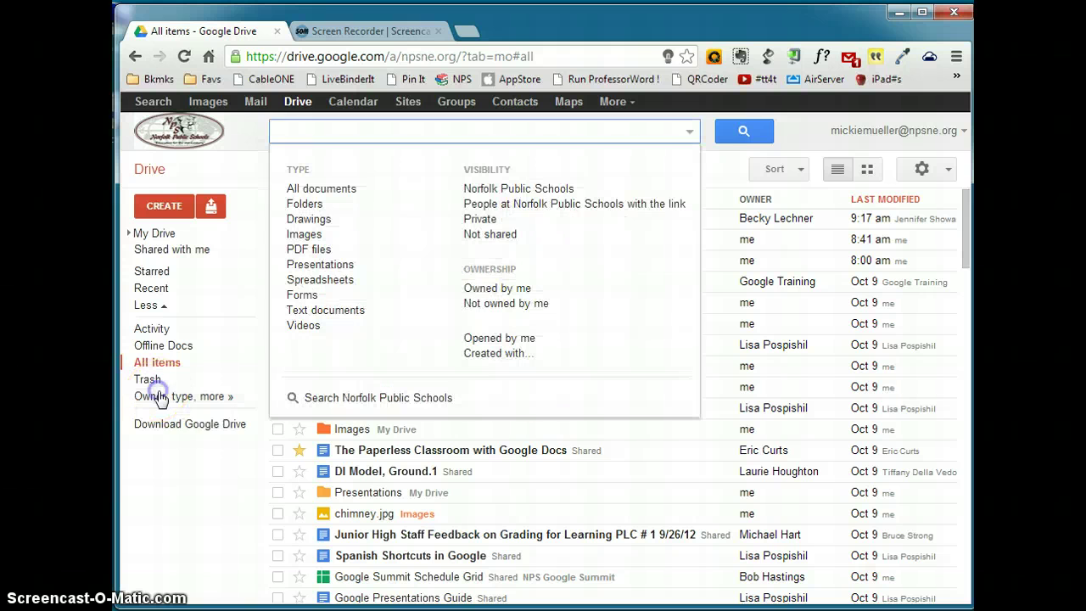
left_click(162, 480)
left_click(144, 238)
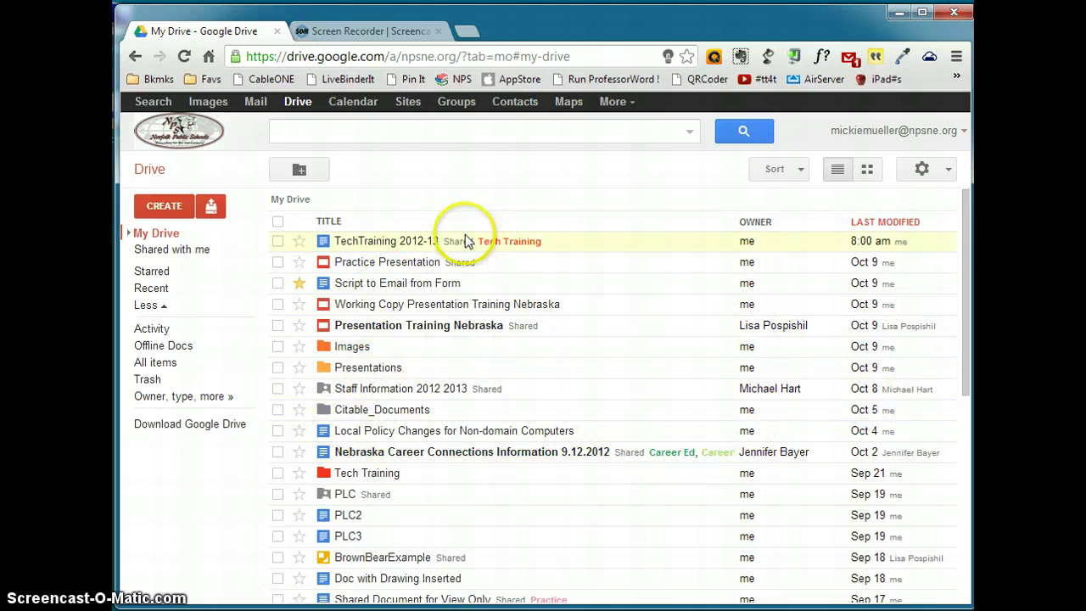
- Sort the My Drive files by title and look through the whole list
left_click(798, 172)
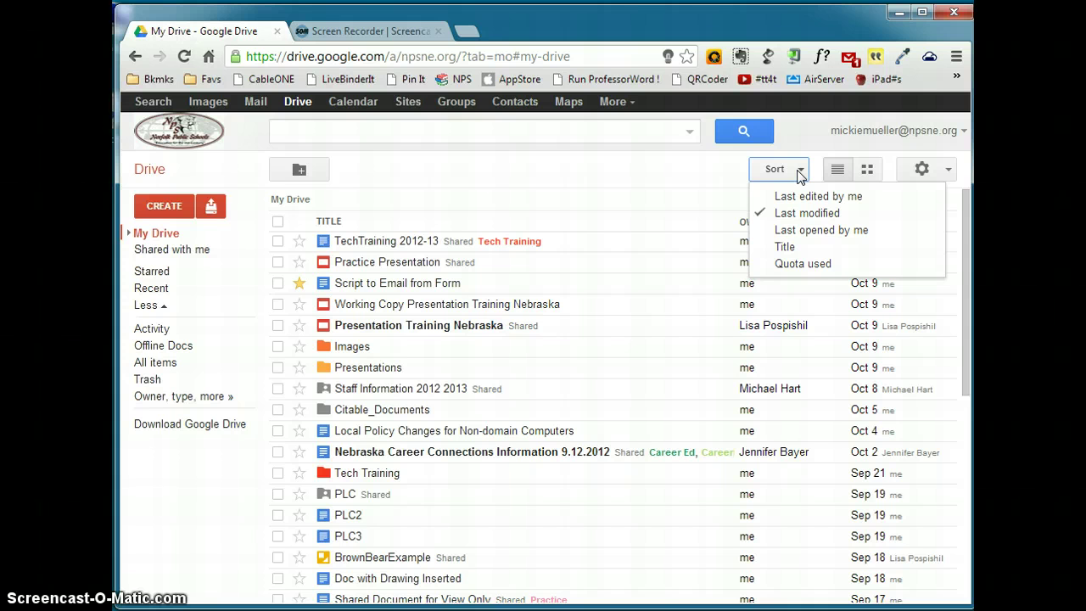
left_click(802, 217)
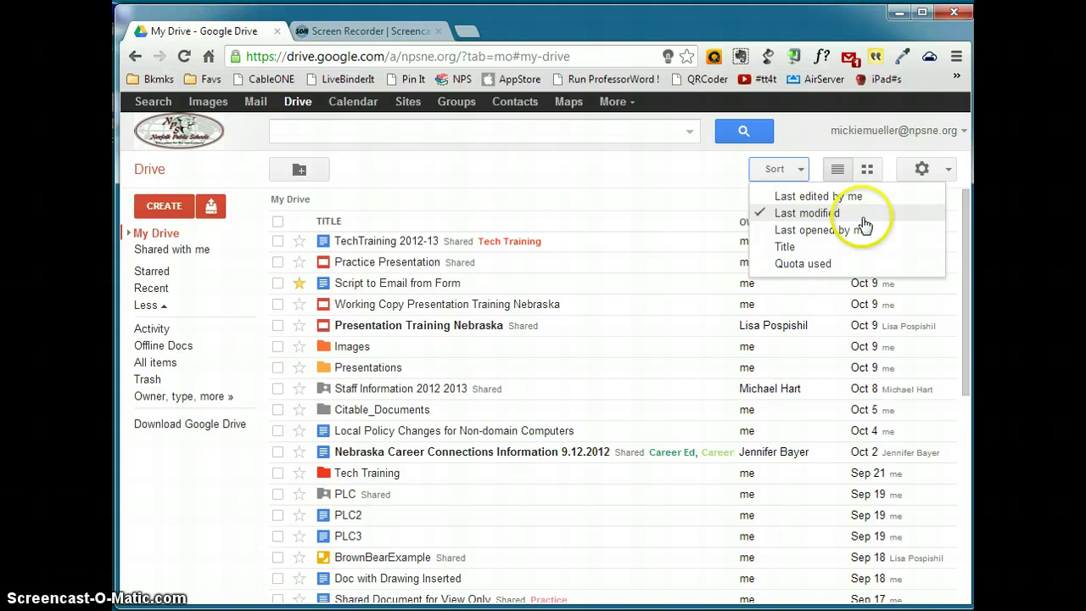
left_click(784, 246)
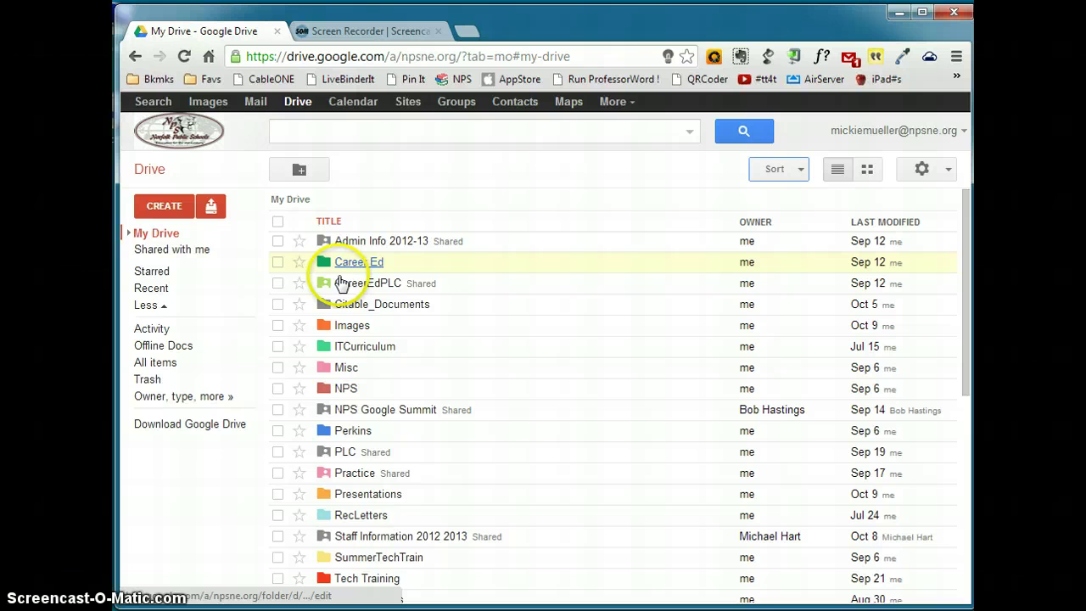
scroll(509, 414, "down", 5)
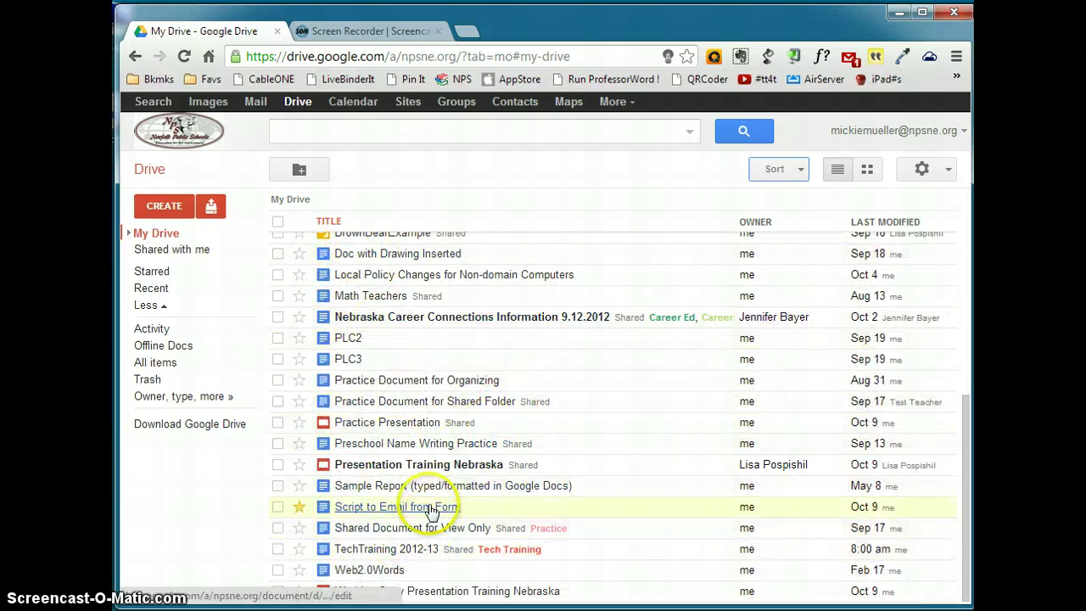
scroll(424, 504, "up", 5)
- Sort the My Drive files by last modified
left_click(797, 170)
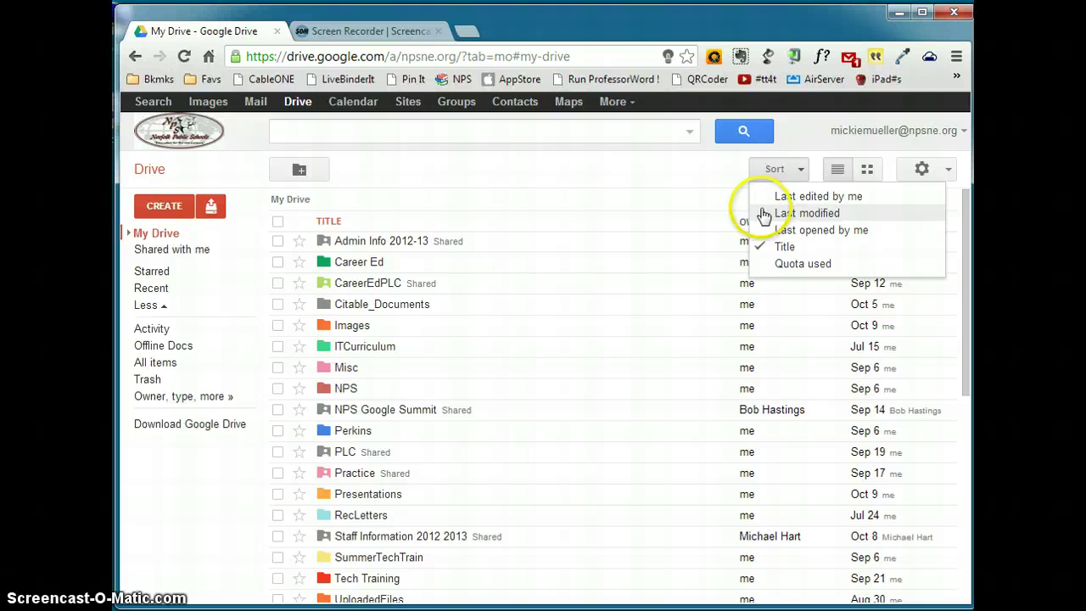
left_click(809, 213)
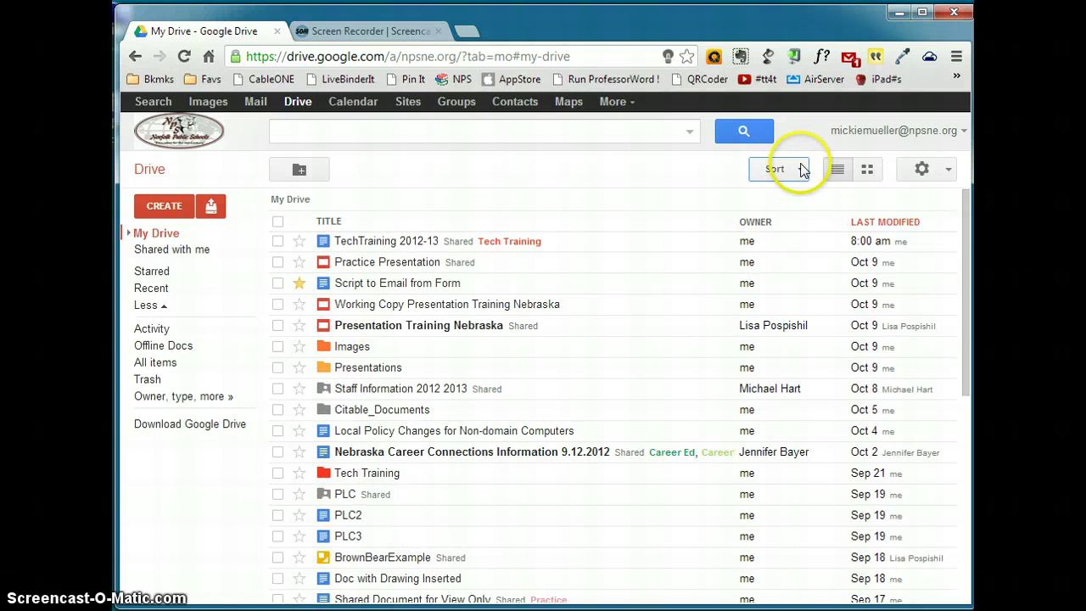
left_click(802, 170)
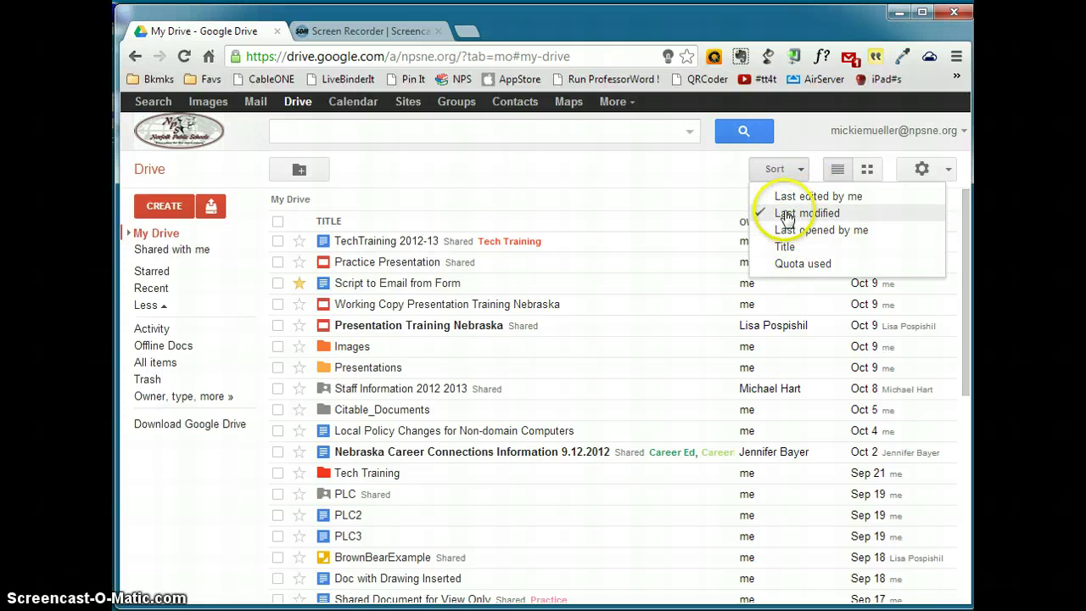
left_click(787, 216)
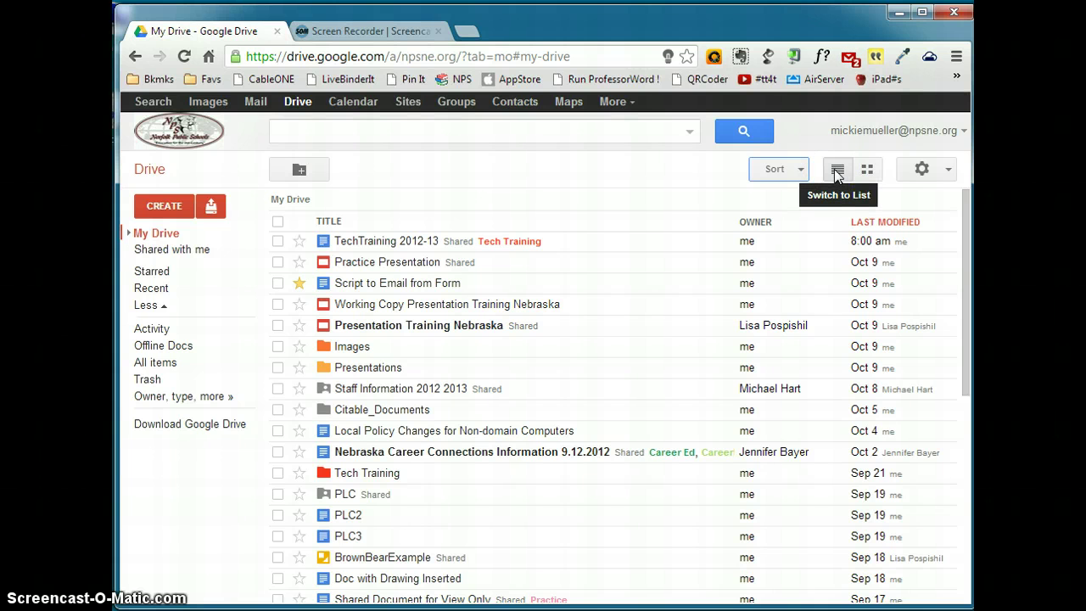
- Display My Drive as a grid of thumbnails and open the Tech Training folder
left_click(872, 171)
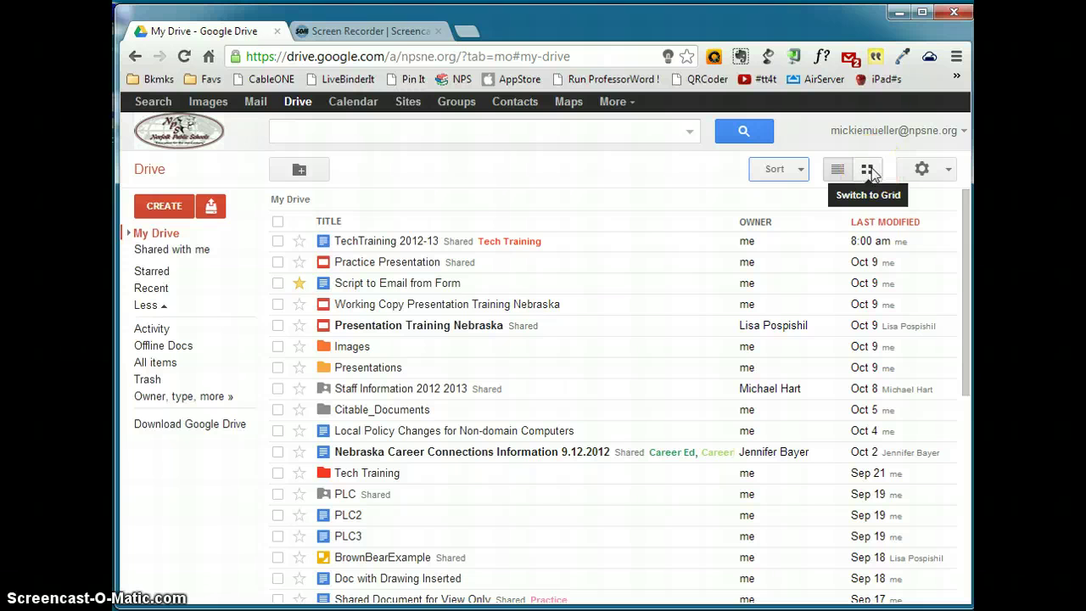
left_click(870, 171)
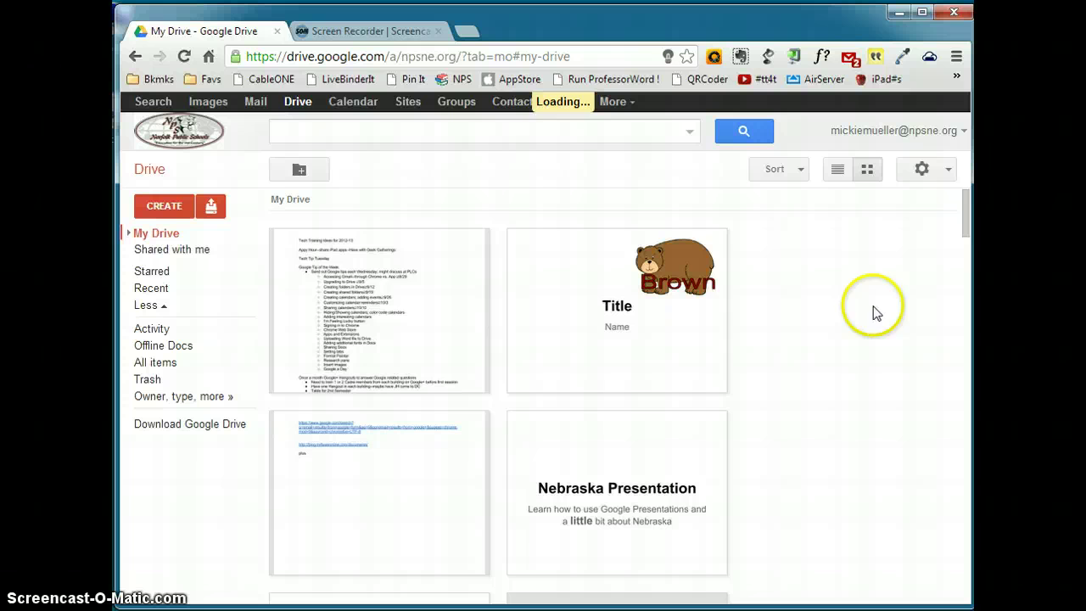
left_click_drag(964, 225, 948, 274)
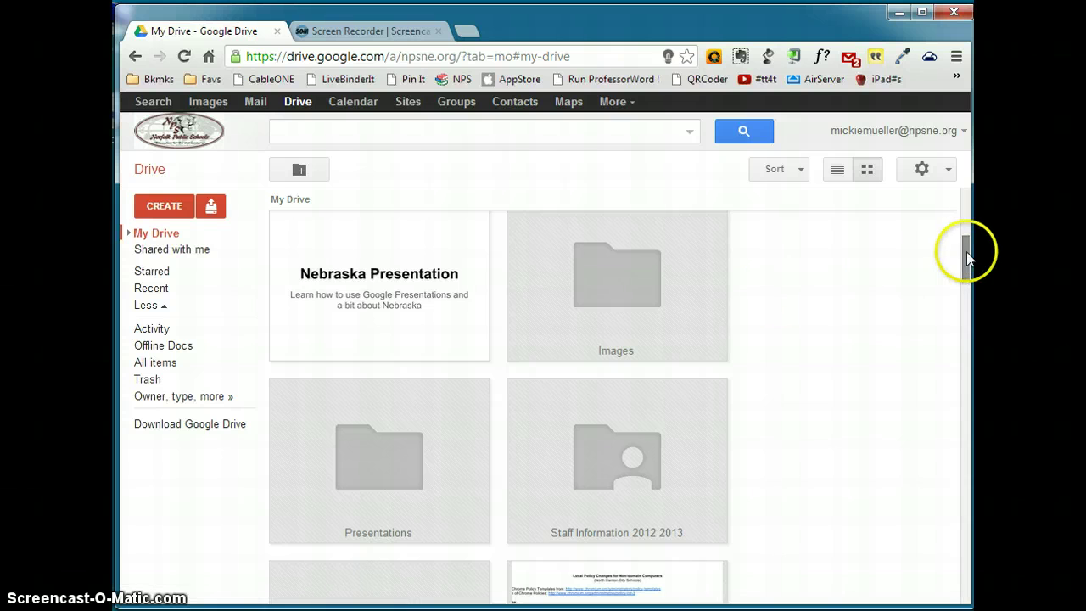
left_click_drag(967, 253, 959, 331)
left_click(601, 249)
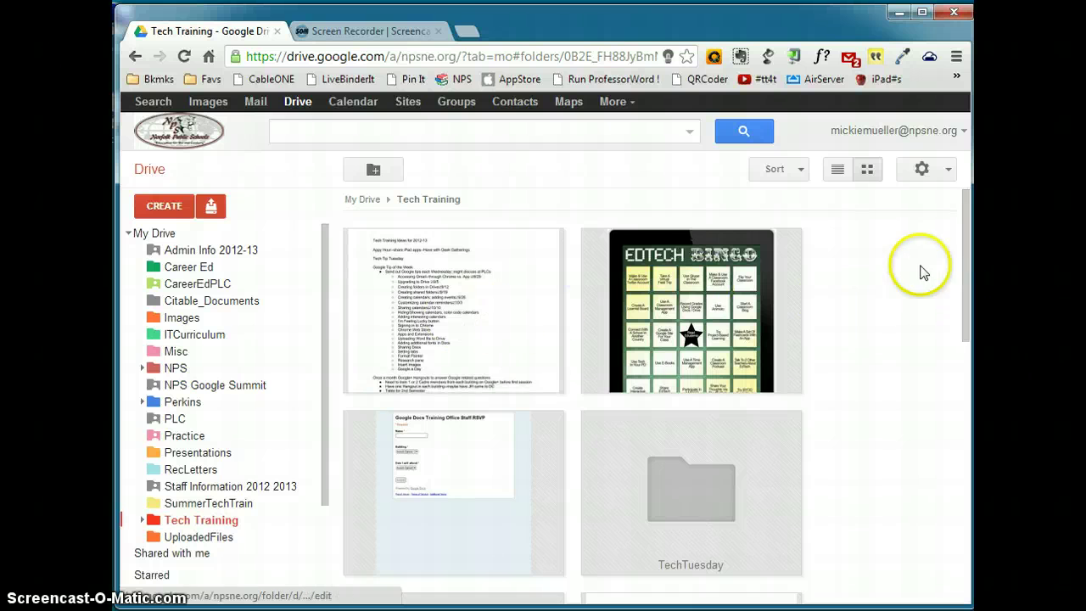
- Display the Tech Training folder as a list and review the display density and other settings options without changing them
mouse_move(969, 230)
left_mouse_down()
mouse_move(963, 507)
mouse_move(962, 223)
left_mouse_up()
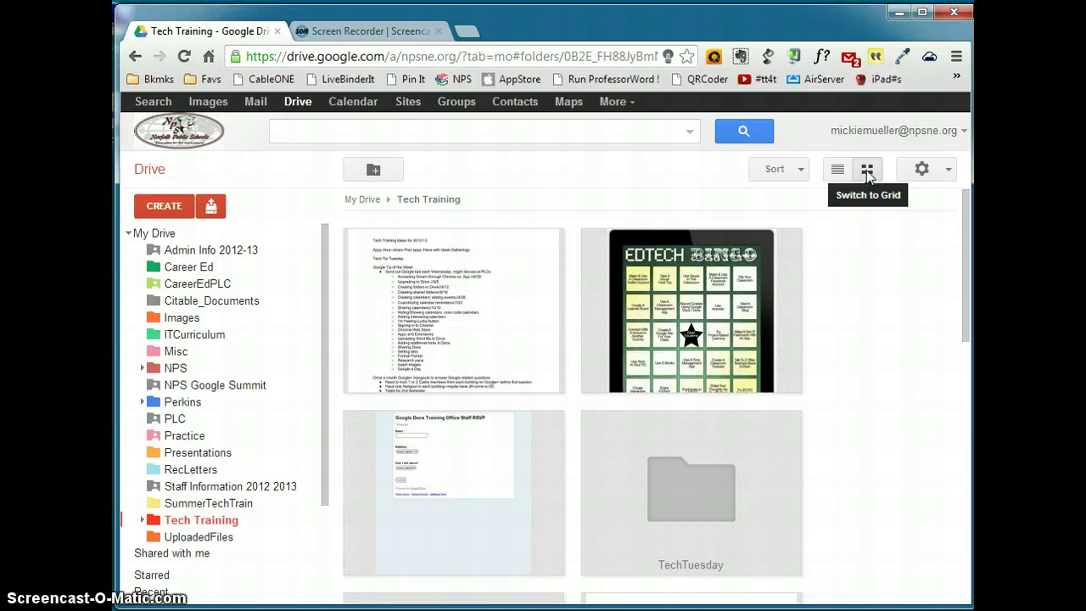
left_click(837, 172)
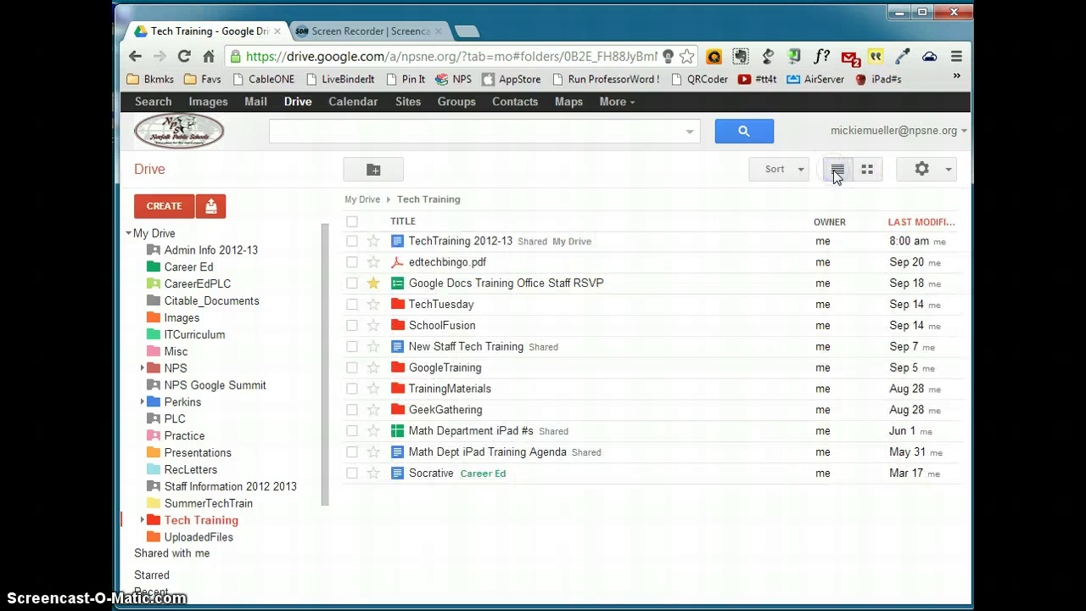
left_click(949, 172)
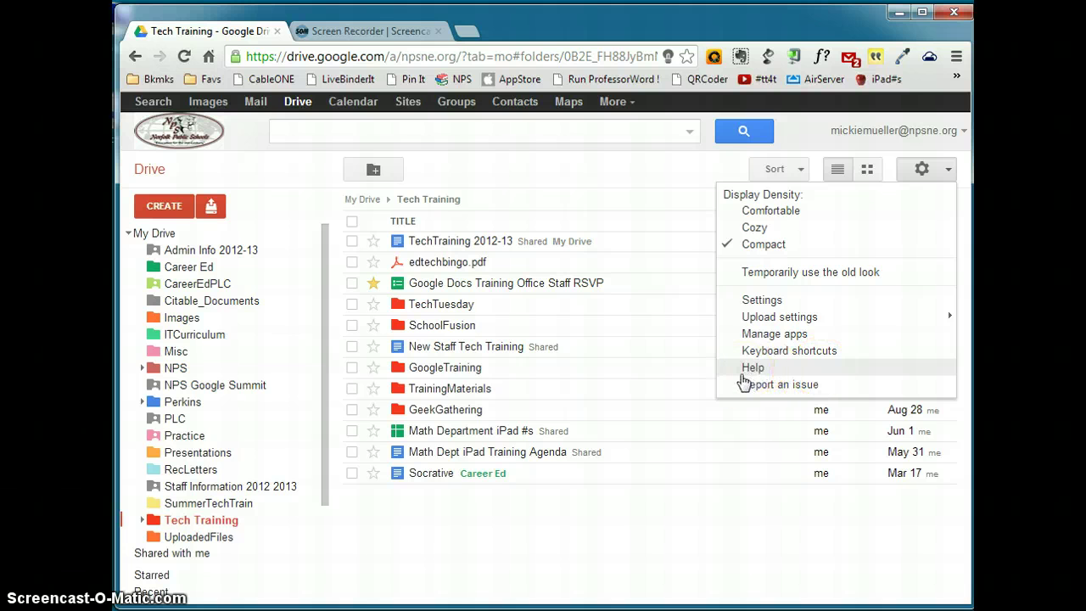
left_click(688, 370)
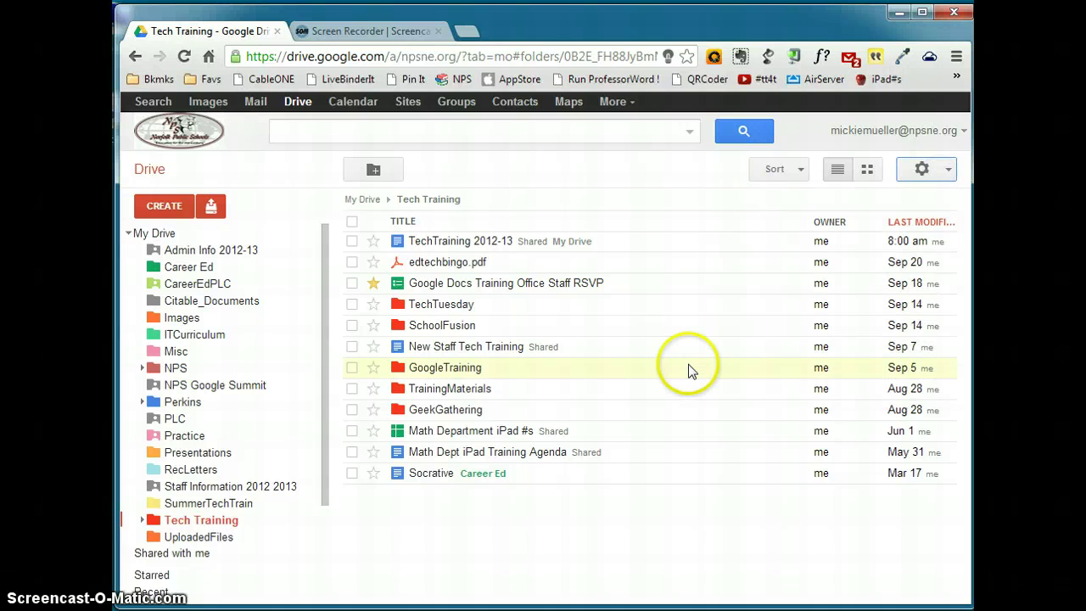